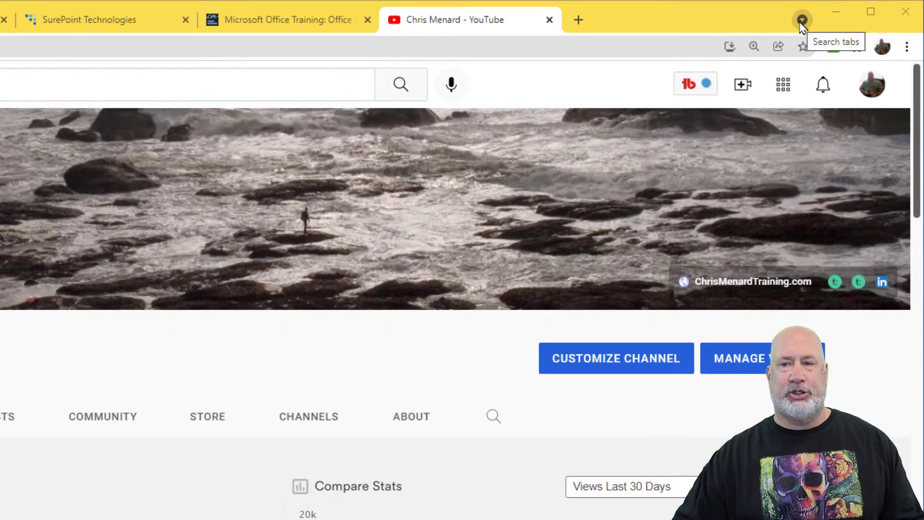
Step: Search the open tabs for 'menard', 'trip' and 'del' in tab search, then close it
left_click(800, 22)
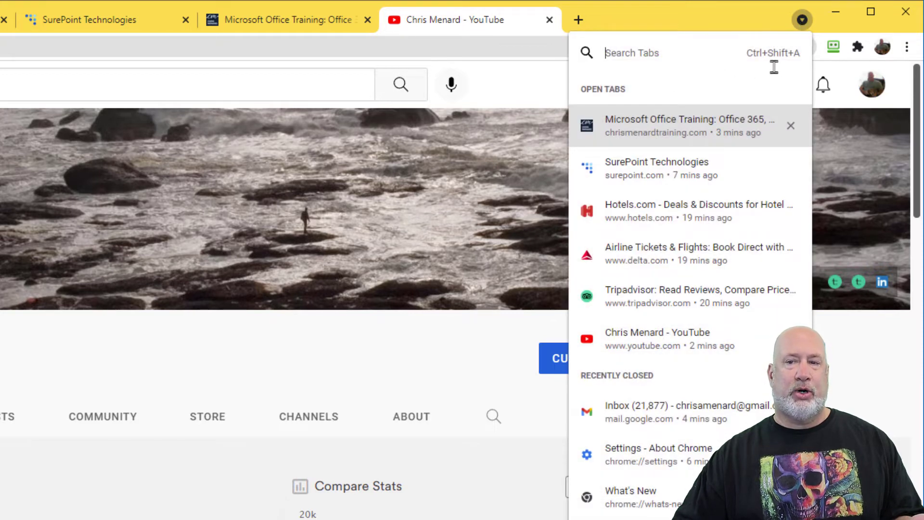
left_click(765, 20)
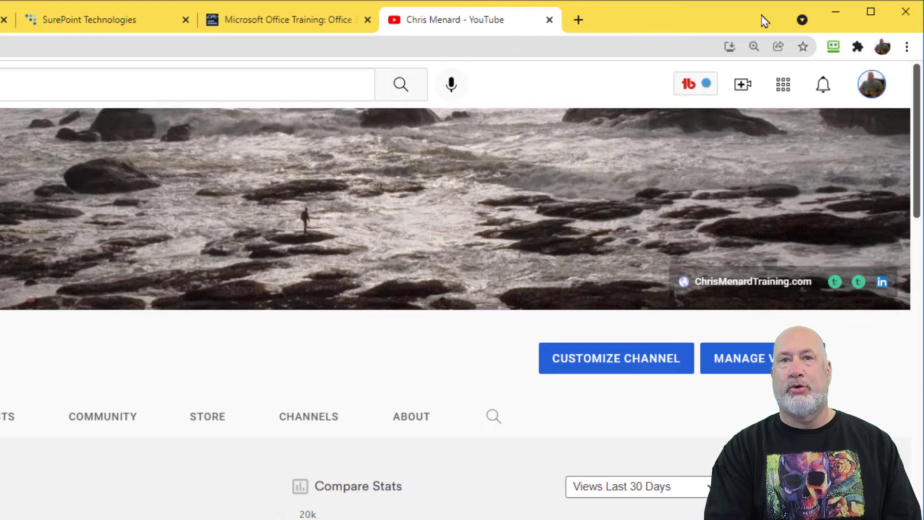
key("ctrl+shift+a")
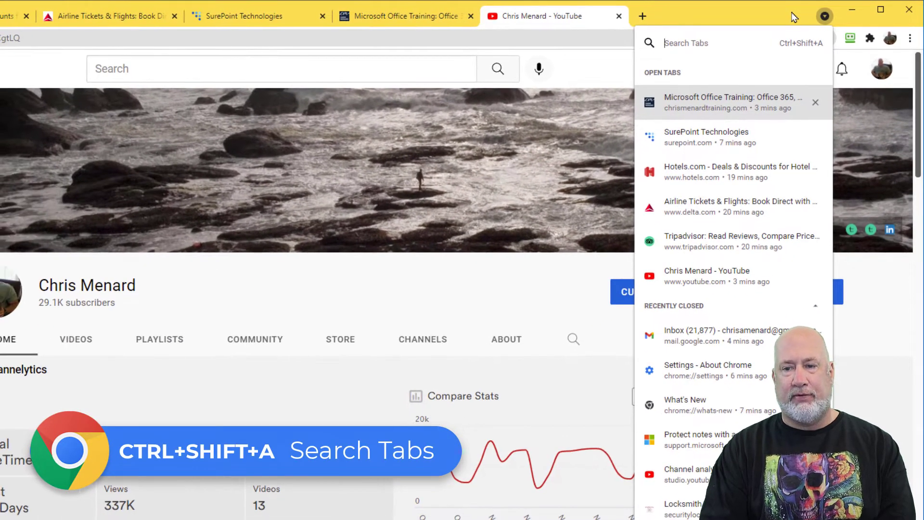
type("mena")
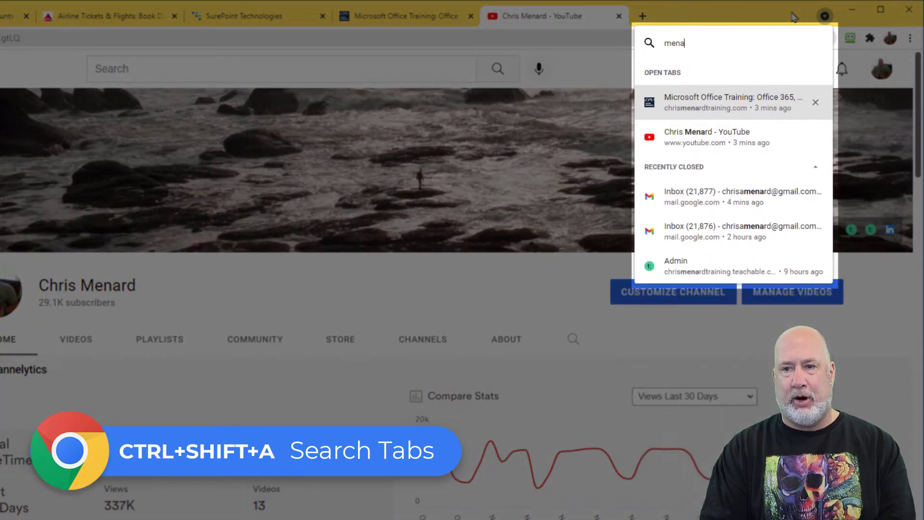
type("rd")
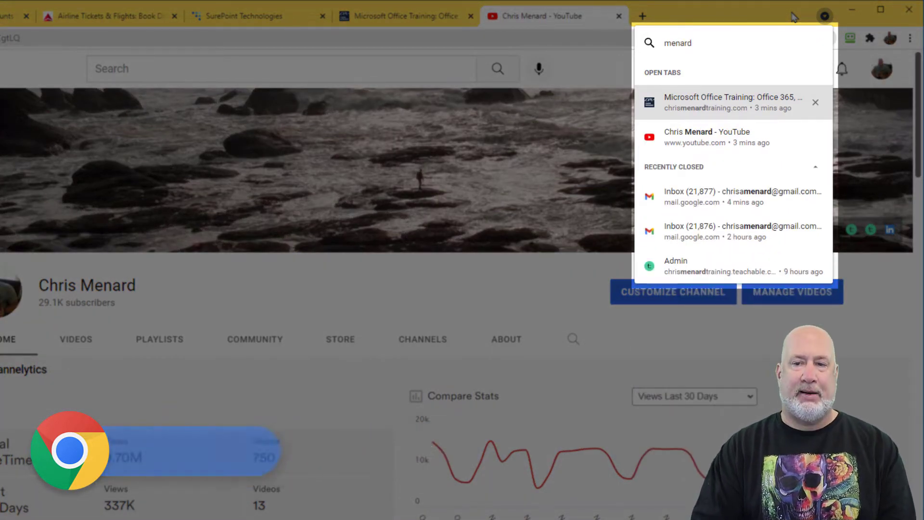
key("BackSpace")
key("BackSpace")
key("BackSpace")
key("BackSpace")
key("BackSpace")
key("BackSpace")
type("tri")
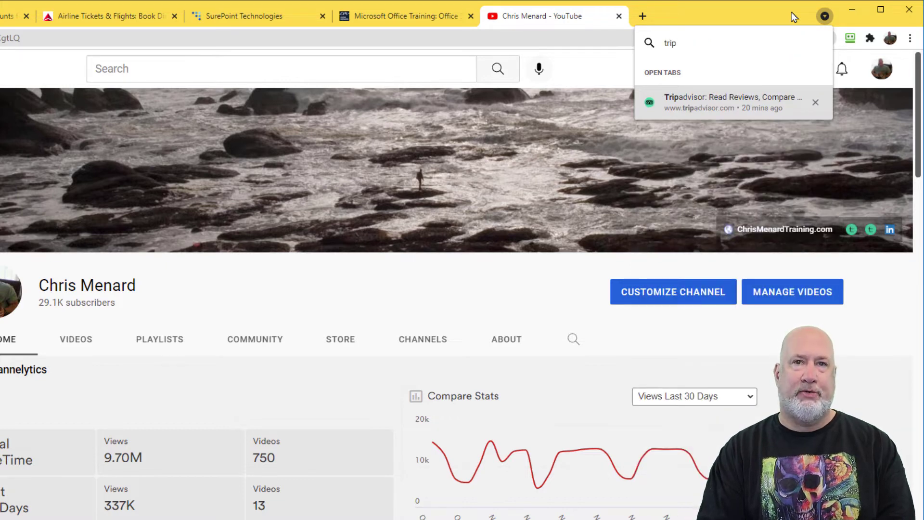
type("p")
key("BackSpace")
key("BackSpace")
key("BackSpace")
key("BackSpace")
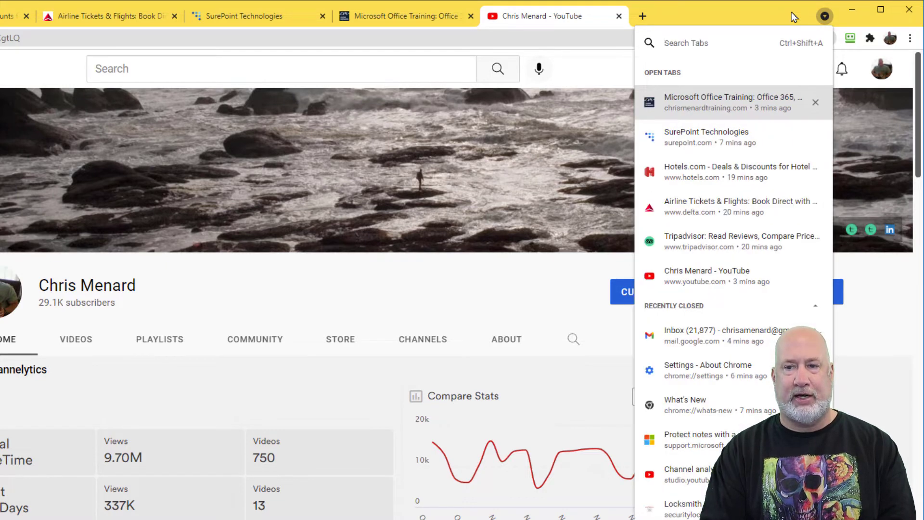
type("del")
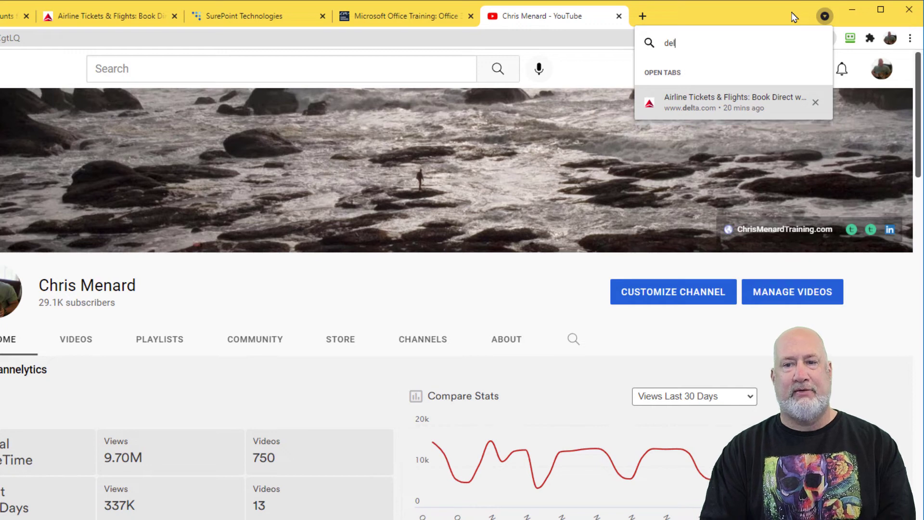
key("BackSpace")
key("BackSpace")
key("BackSpace")
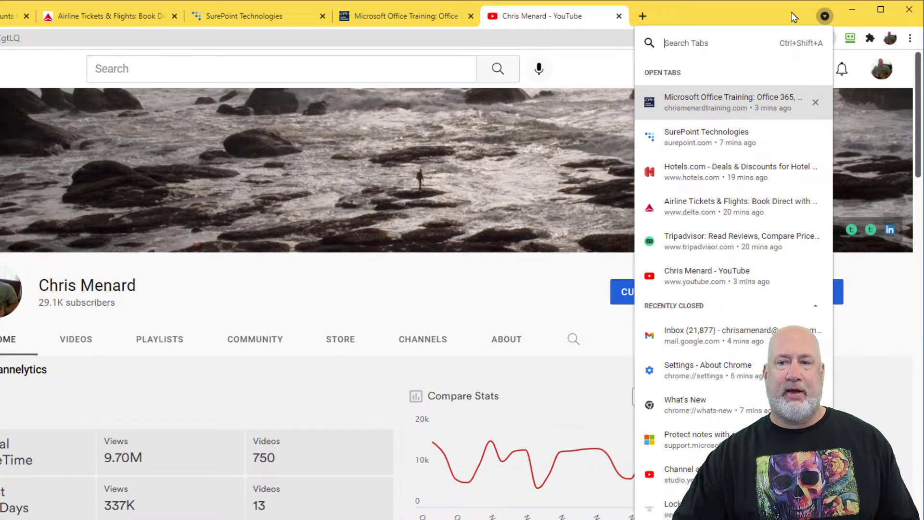
key("Escape")
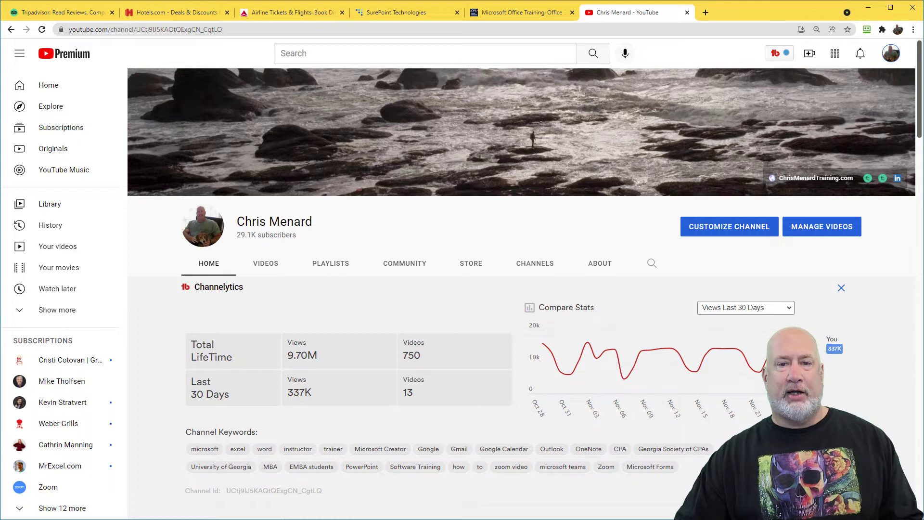
Step: On the Microsoft Office Training tab, copy a link to highlight for the Zoom 5.8.3 Advanced Polling sentence
left_click(521, 13)
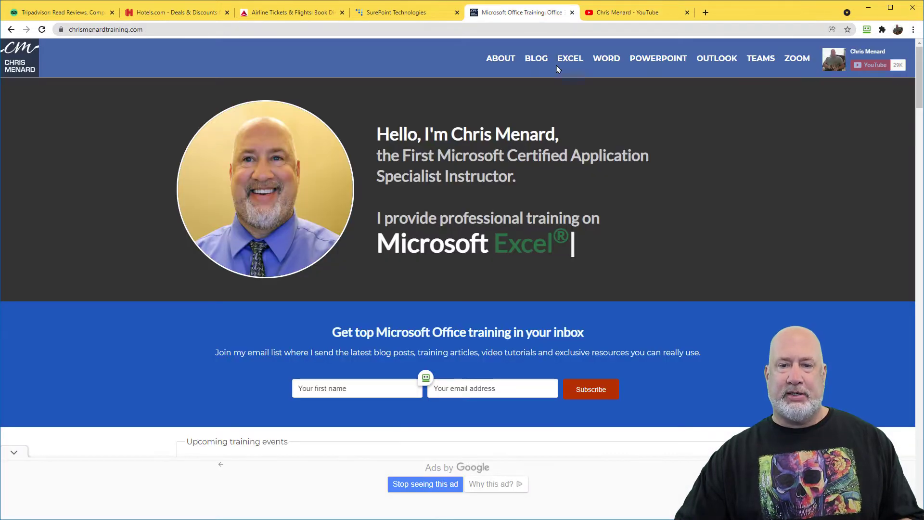
scroll(575, 94, "down", 5)
scroll(575, 94, "up", 5)
scroll(577, 94, "down", 5)
scroll(575, 92, "down", 20)
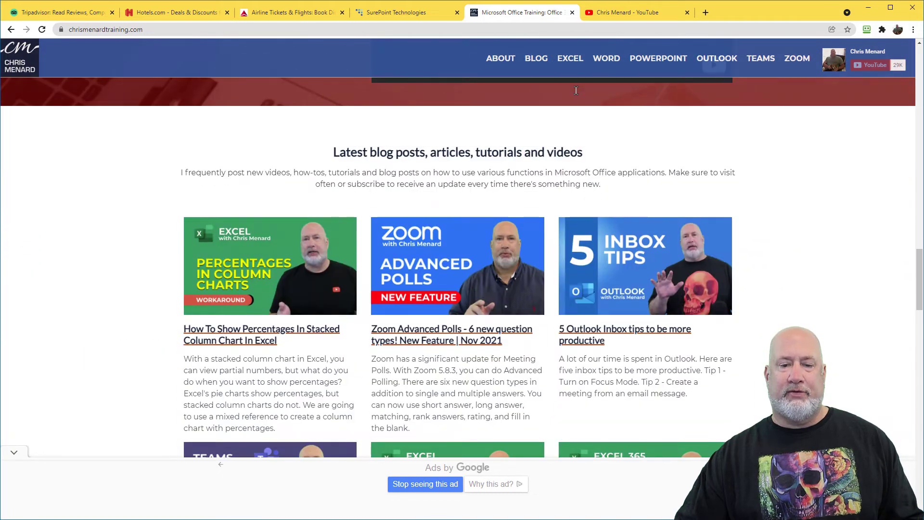
scroll(576, 94, "up", 5)
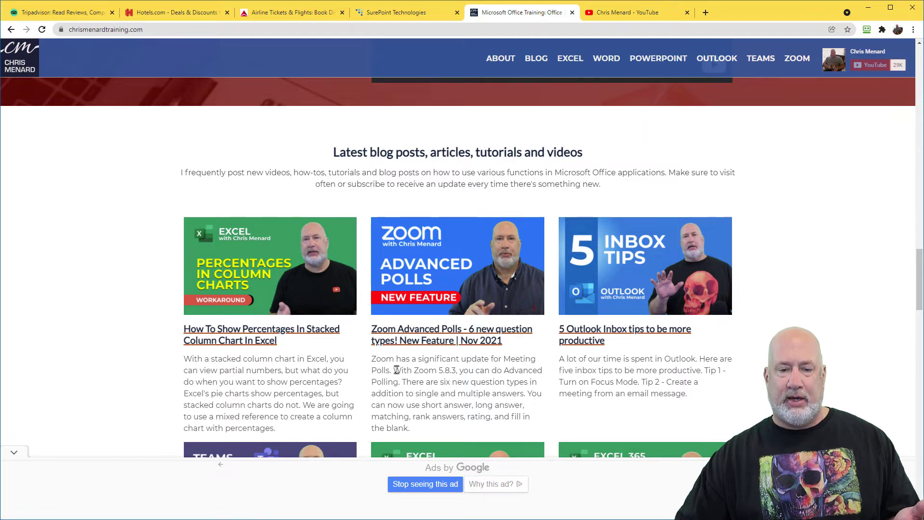
mouse_move(396, 366)
left_mouse_down()
mouse_move(413, 370)
mouse_move(401, 382)
left_mouse_up()
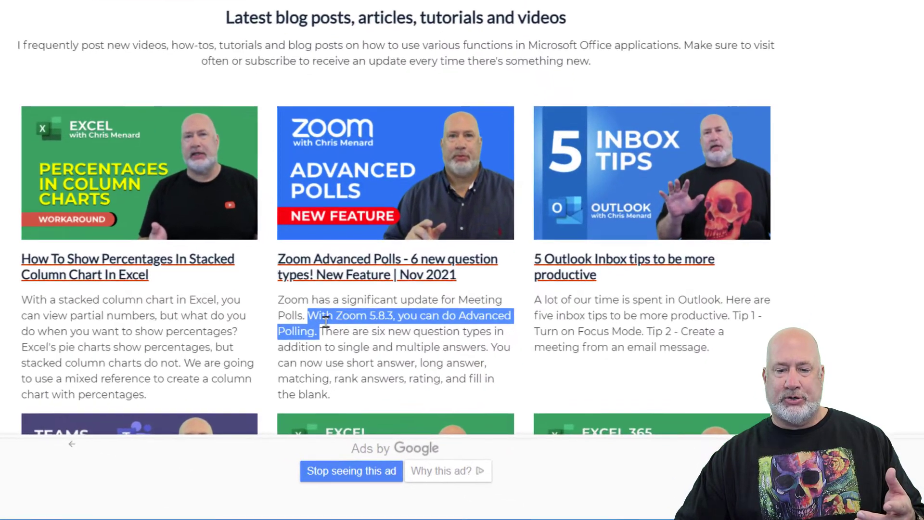
right_click(325, 321)
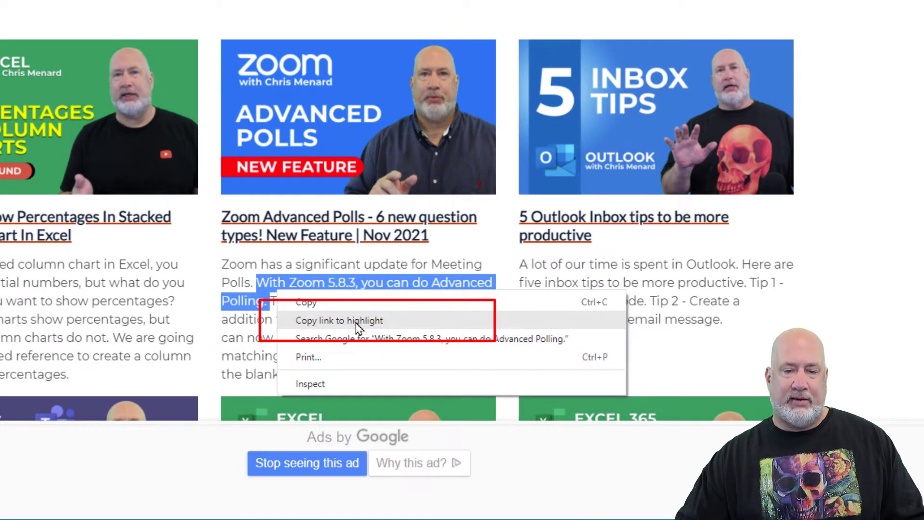
left_click(356, 322)
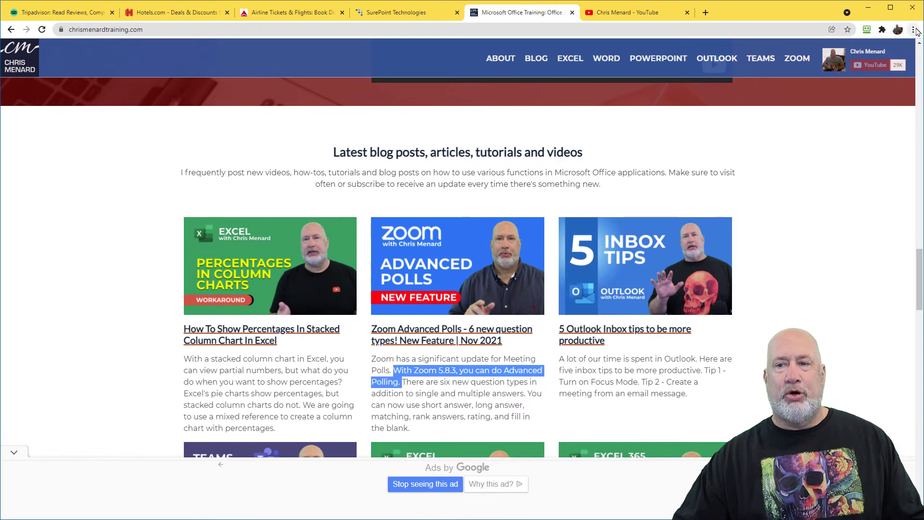
Step: Open a new Incognito window and load the copied highlight link with Paste and go
left_click(913, 29)
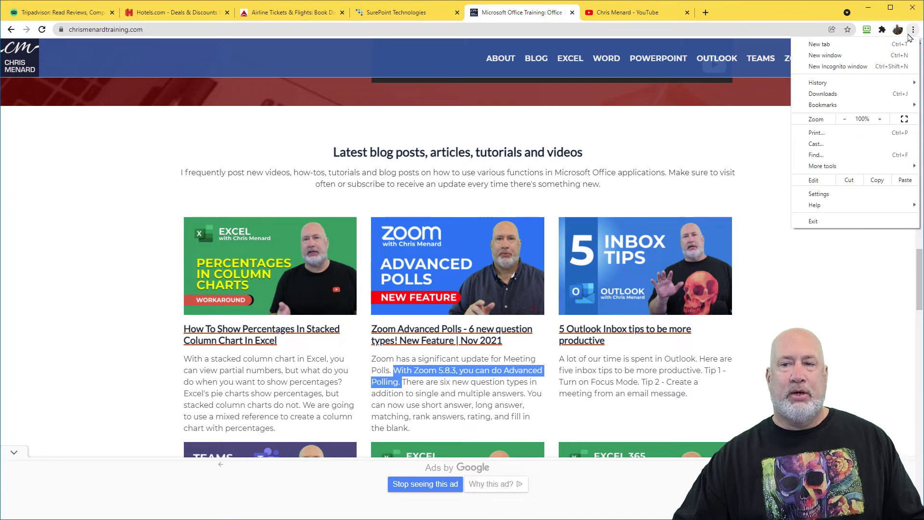
left_click(829, 70)
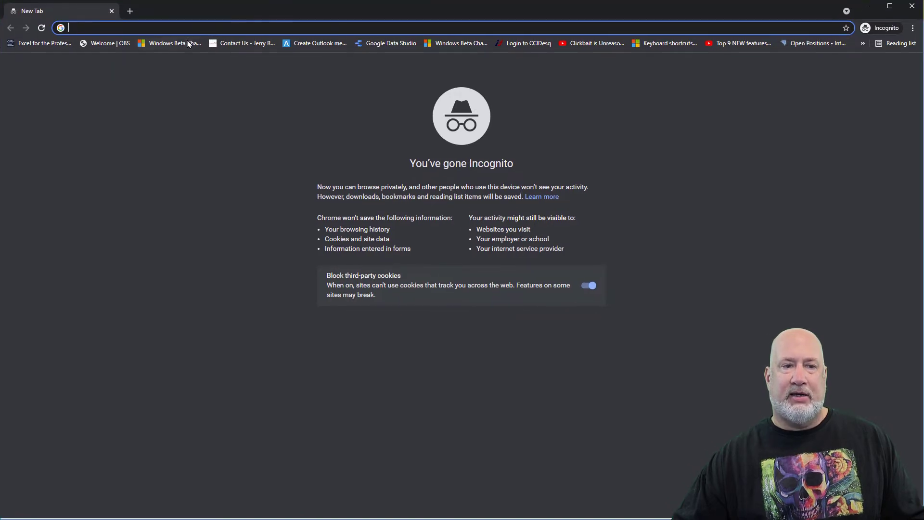
right_click(192, 28)
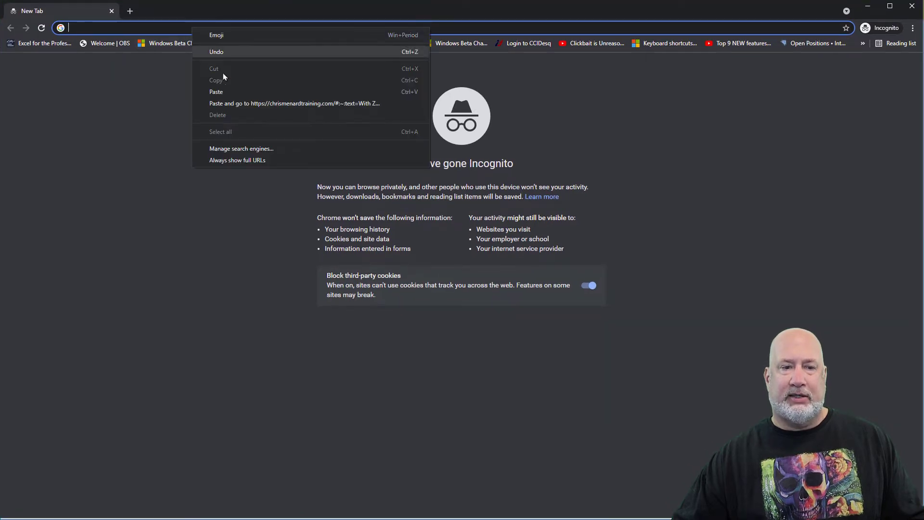
left_click(262, 105)
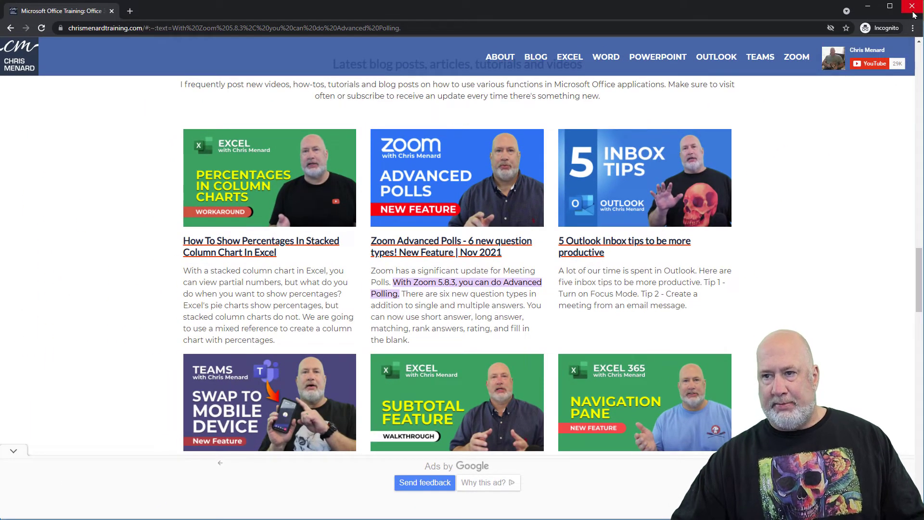
Step: Close the Incognito window, open a new tab, and set its background to the Cityscapes yellow tram photo
left_click(913, 11)
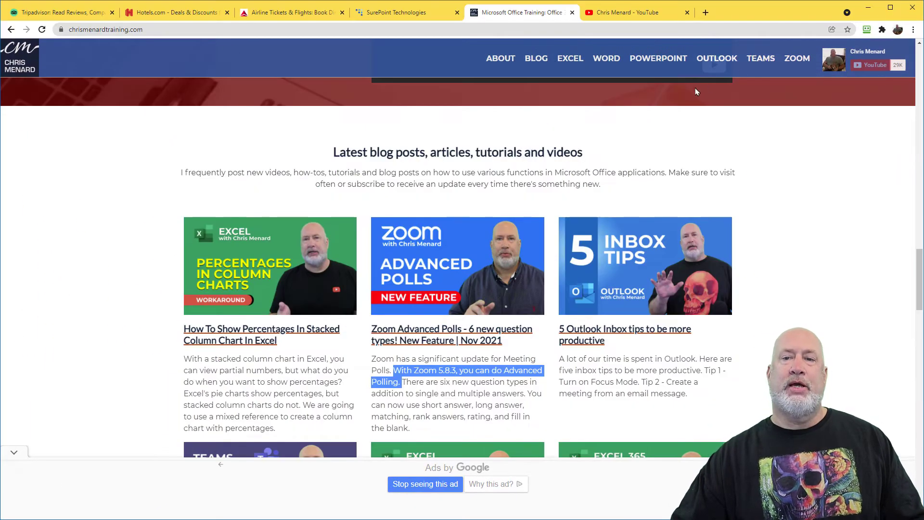
left_click(706, 13)
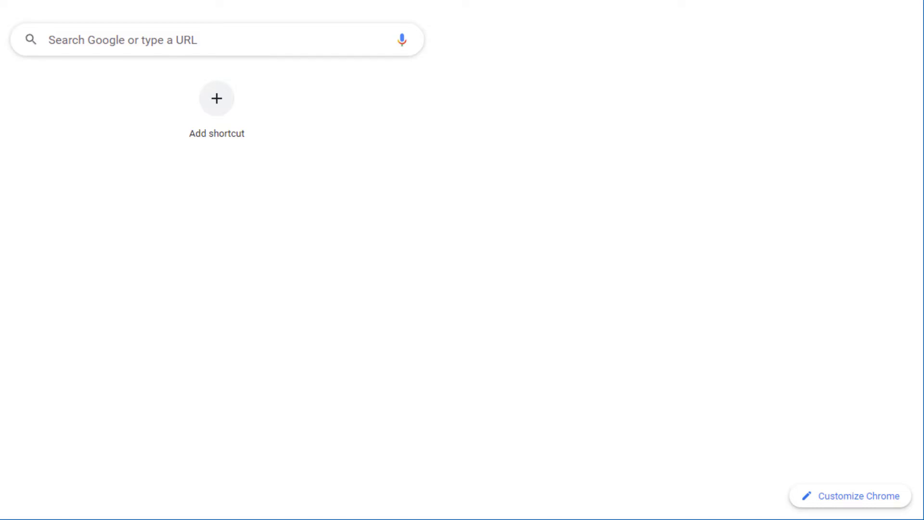
left_click(861, 506)
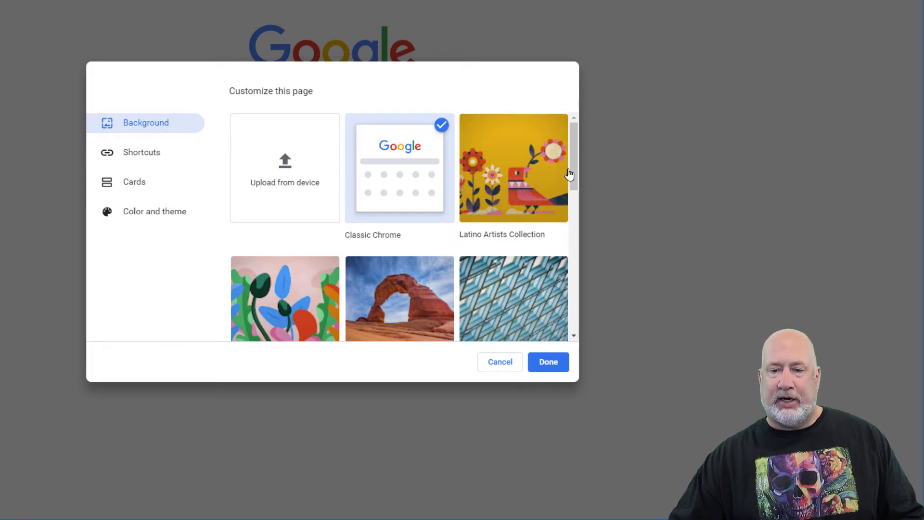
left_click_drag(573, 172, 589, 308)
left_click(327, 154)
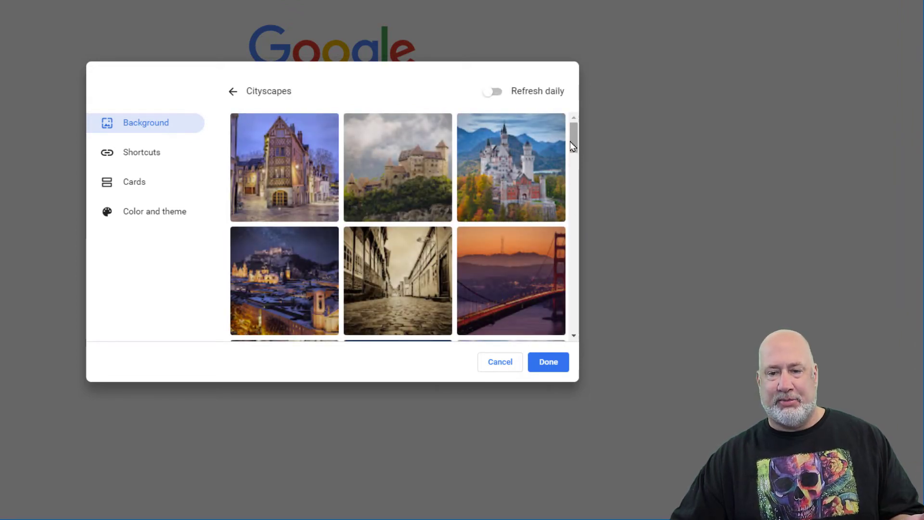
left_click_drag(575, 137, 582, 172)
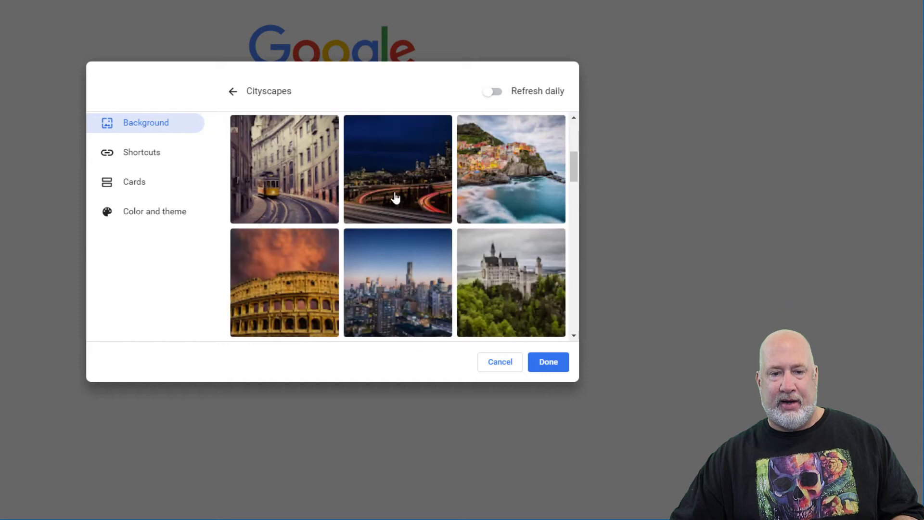
left_click(294, 193)
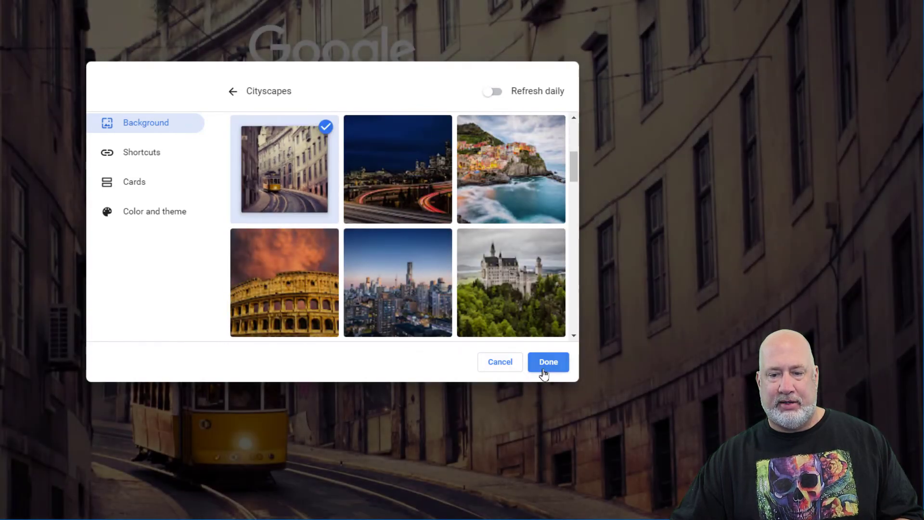
left_click(543, 366)
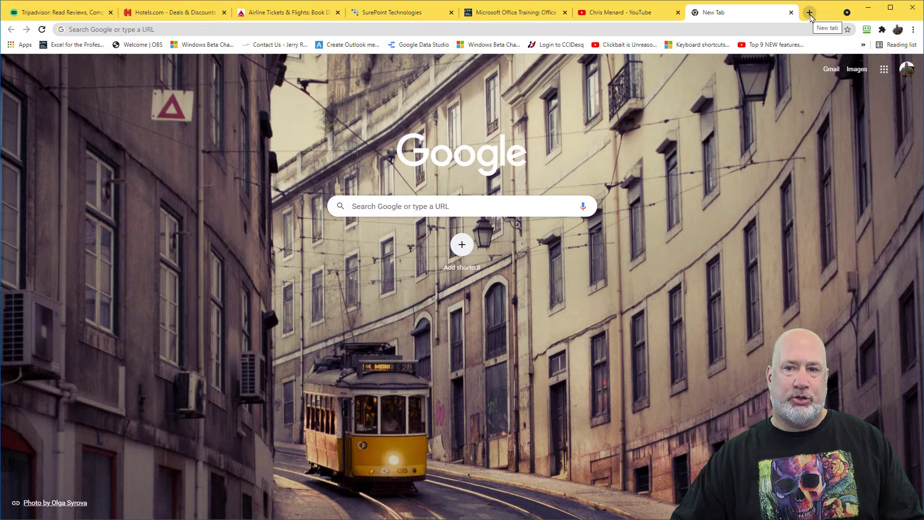
Step: Open two more tram-background new tabs and briefly review all tabs in the tab search list
left_click(811, 18)
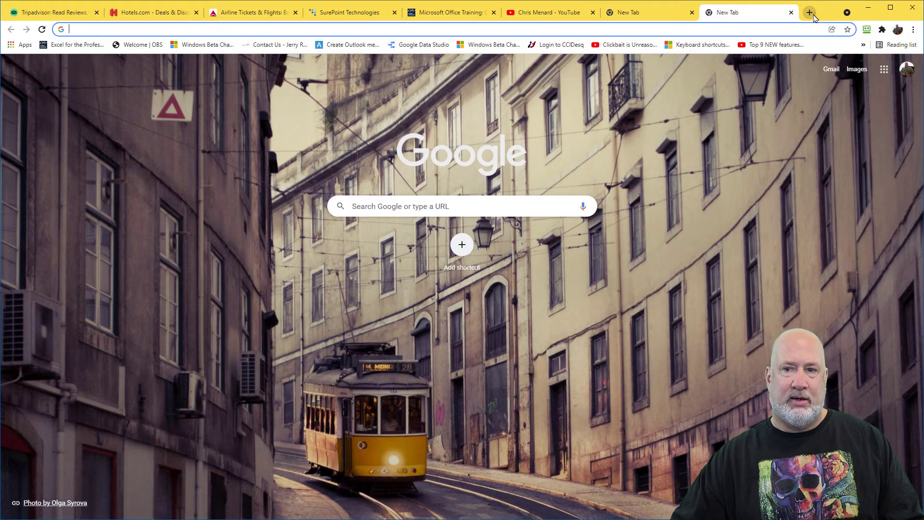
left_click(810, 12)
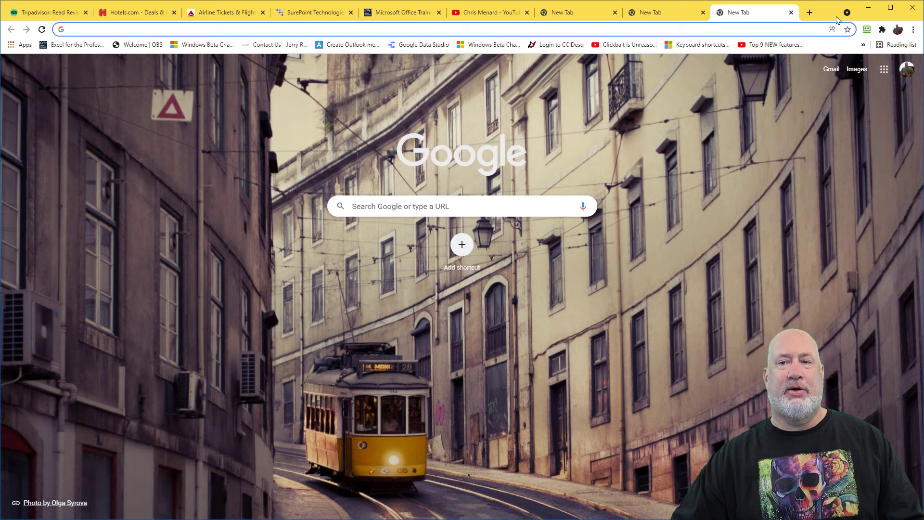
left_click(847, 13)
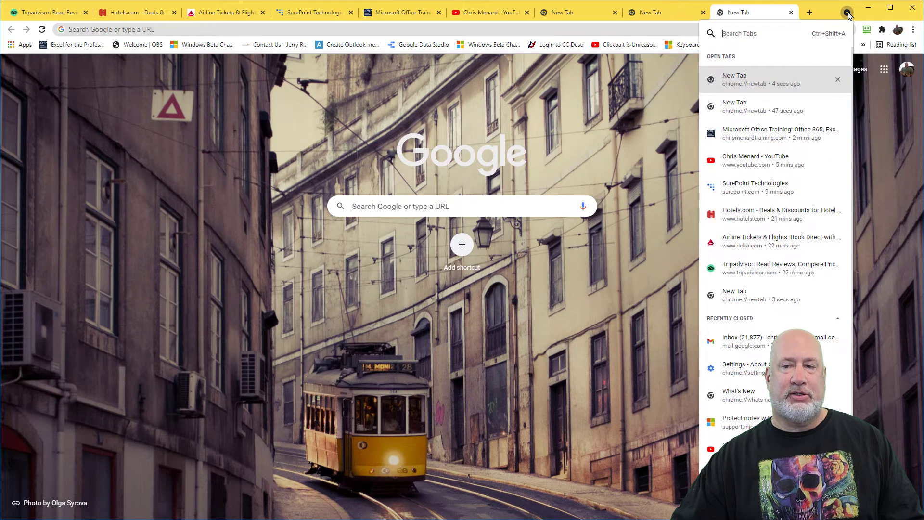
left_click(848, 14)
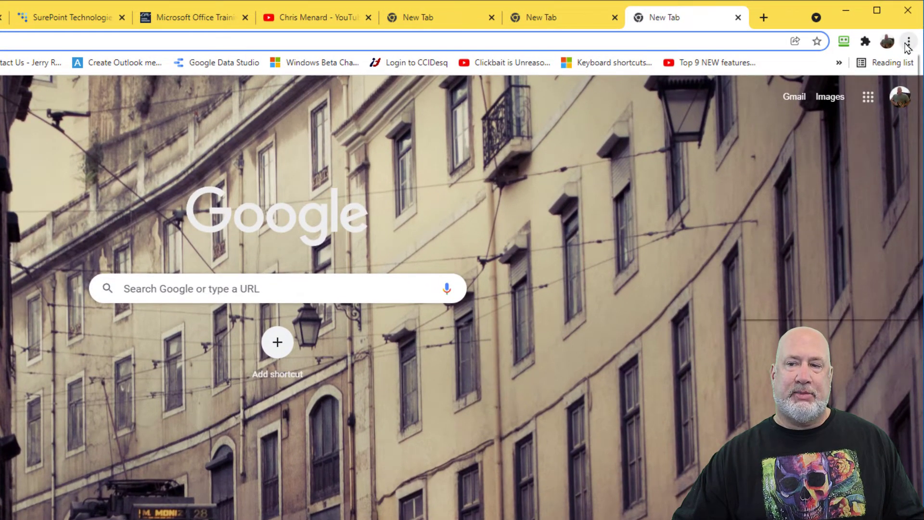
Step: Go to Help > About Google Chrome to confirm version 96.0.4664.45 is up to date
left_click(909, 43)
mouse_move(796, 297)
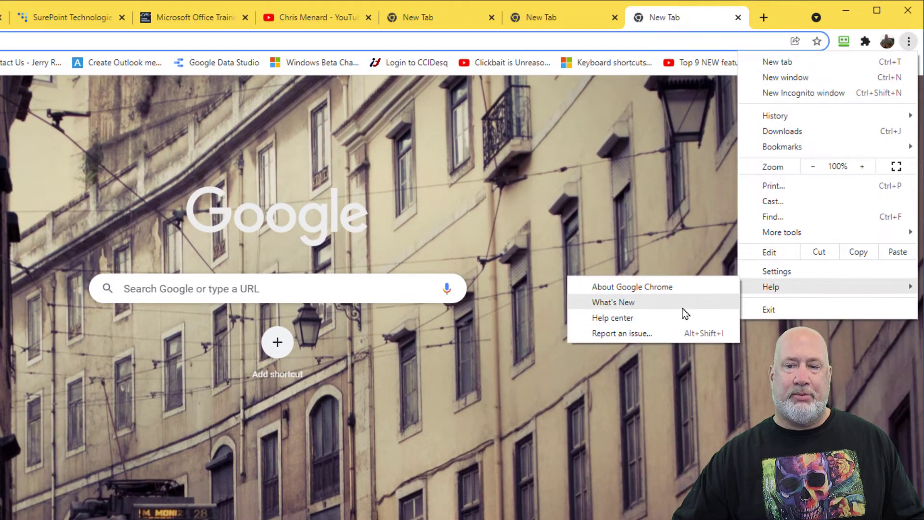
left_click(667, 289)
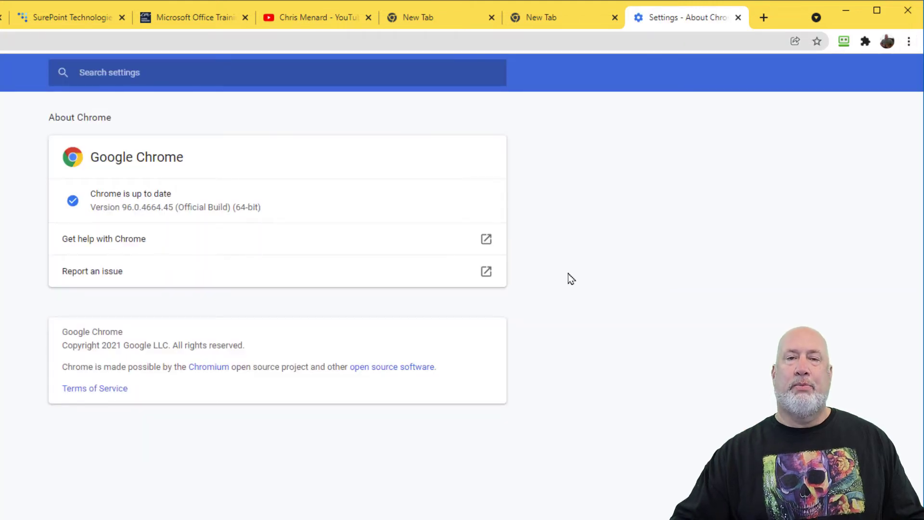